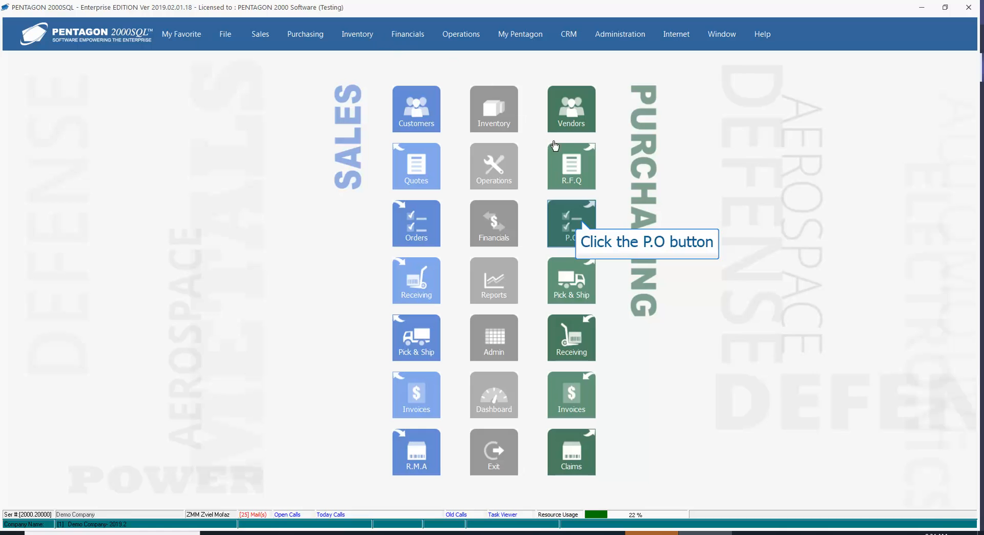
# Step: Look through the purchase order and receiver lists, closing both without changes
pyautogui.click(578, 223)
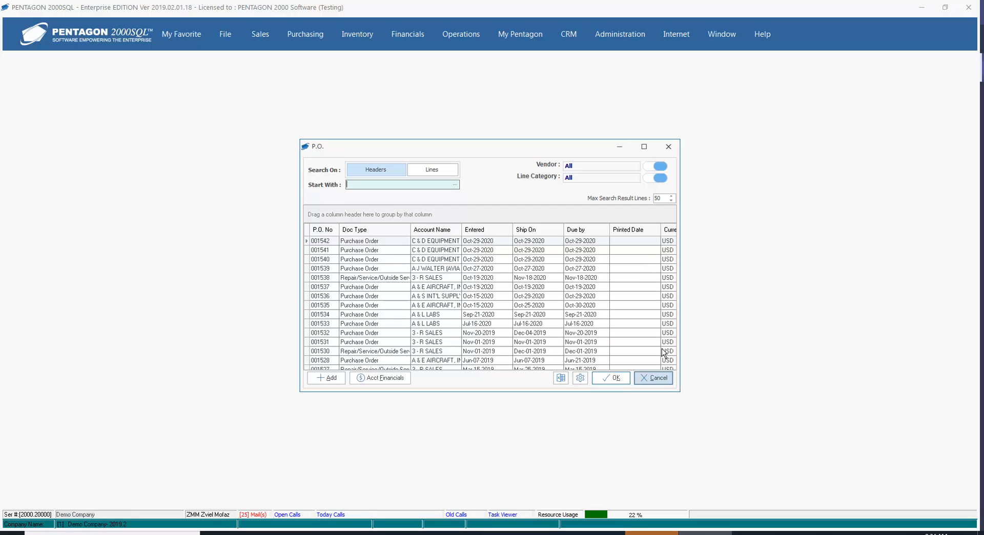
pyautogui.click(659, 378)
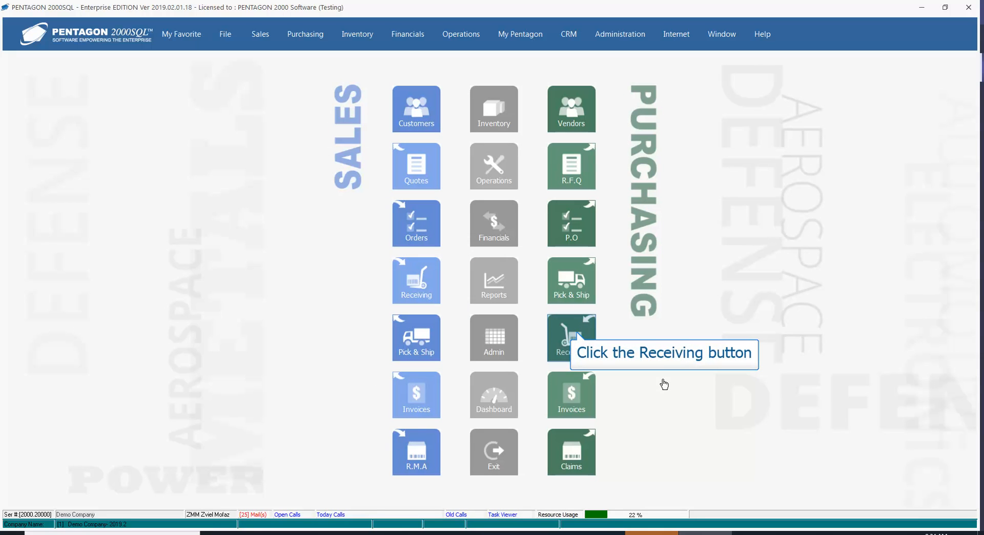
pyautogui.click(573, 337)
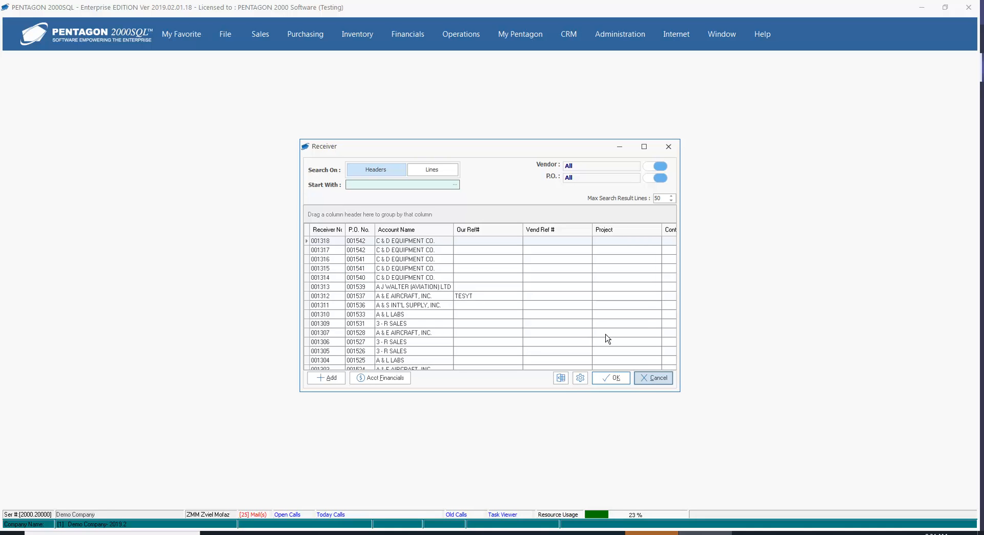
pyautogui.click(653, 378)
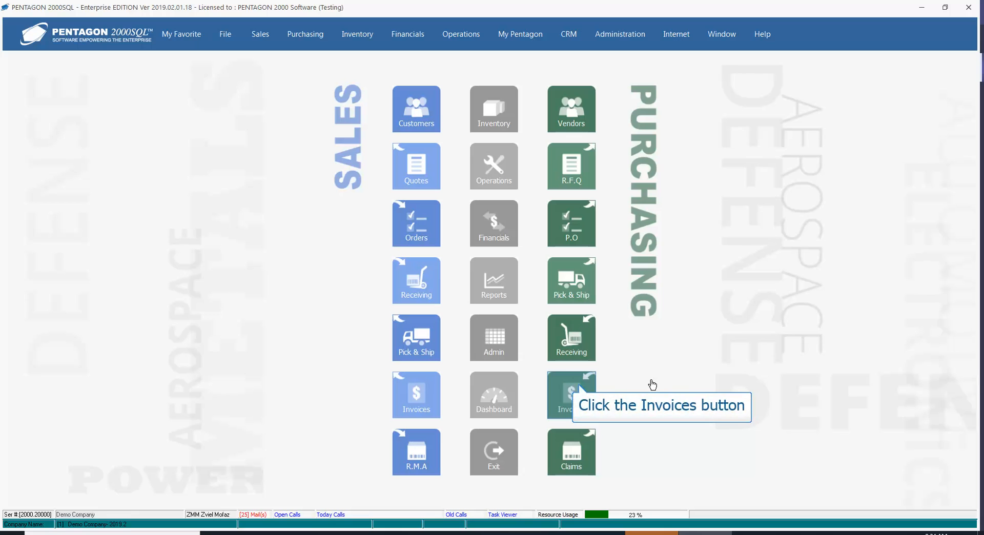
# Step: Start a new Multi-Receiver Invoice from the Purchasing Invoices list
pyautogui.click(575, 388)
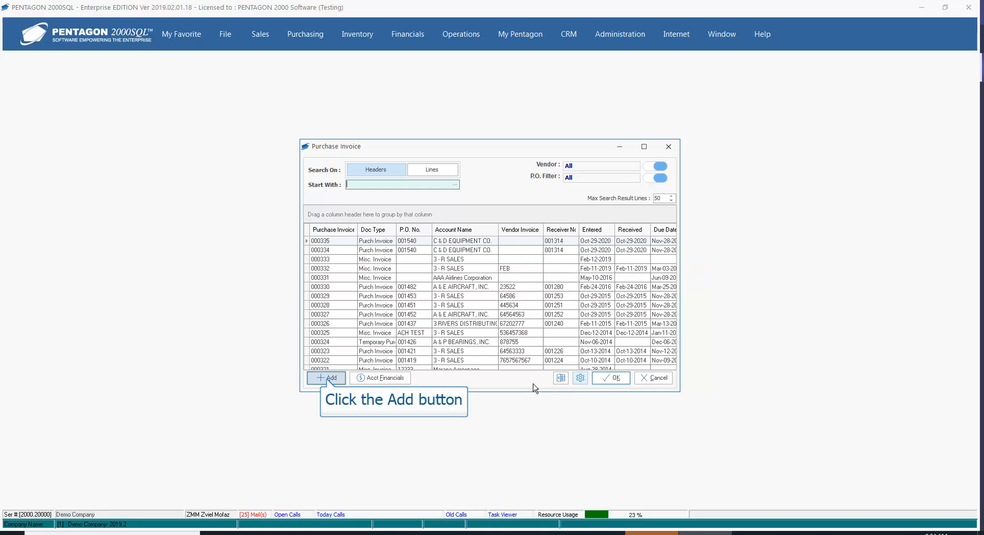
pyautogui.click(323, 382)
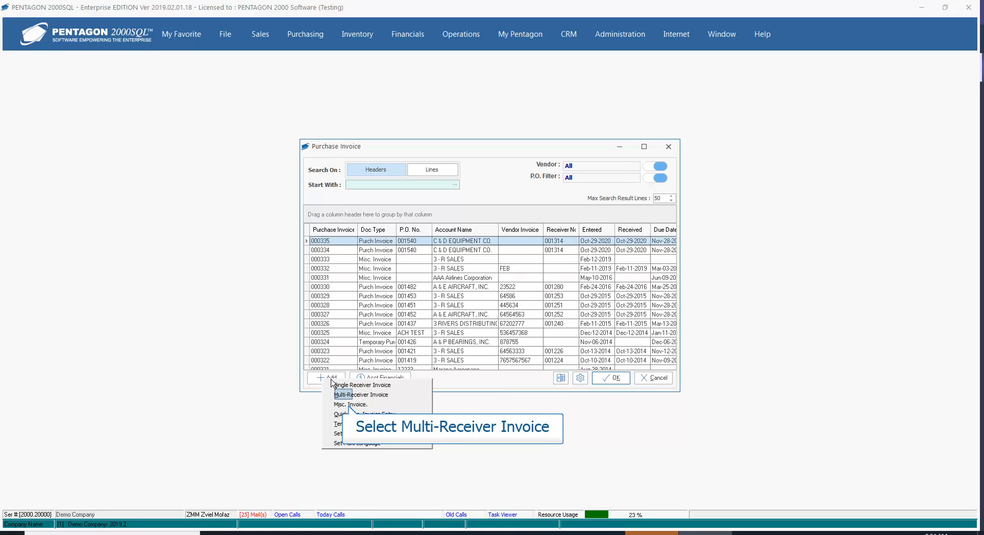
pyautogui.click(344, 395)
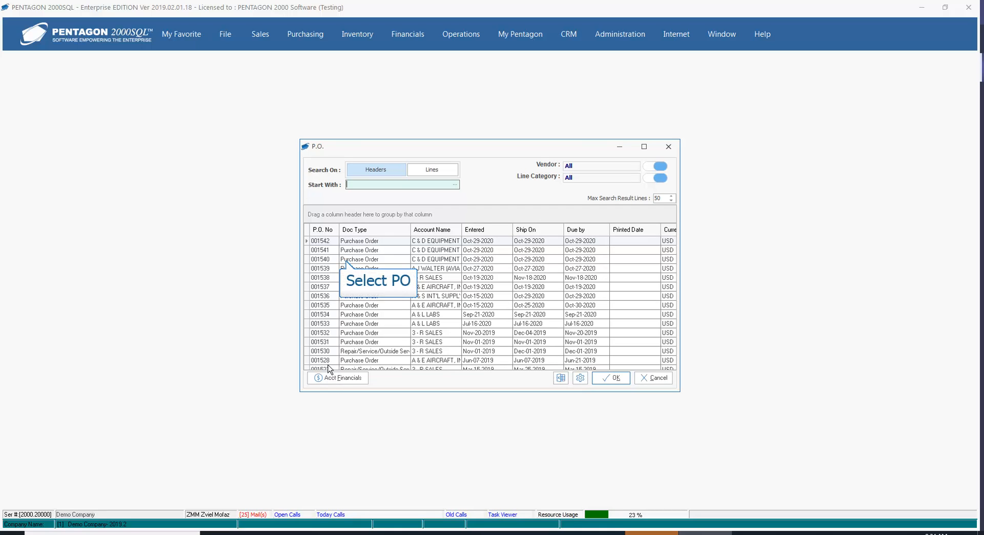
# Step: Confirm PO 001540, then filter the receiver list to PO 001541
pyautogui.click(322, 260)
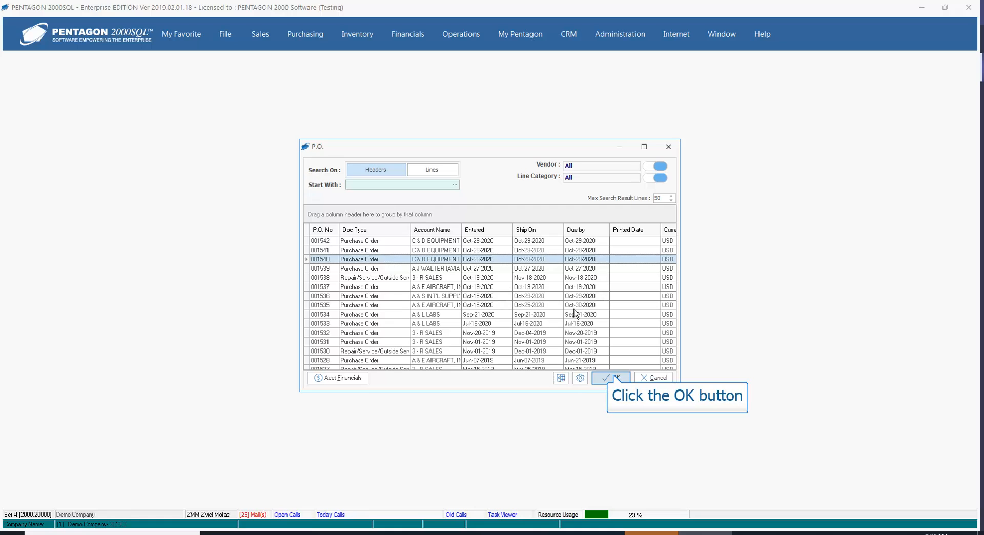
pyautogui.click(611, 377)
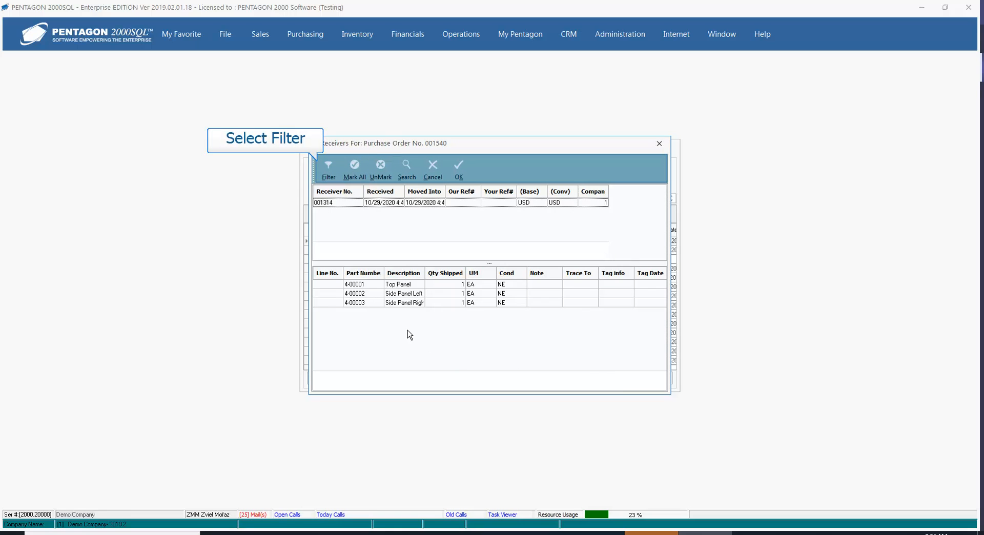
pyautogui.click(328, 169)
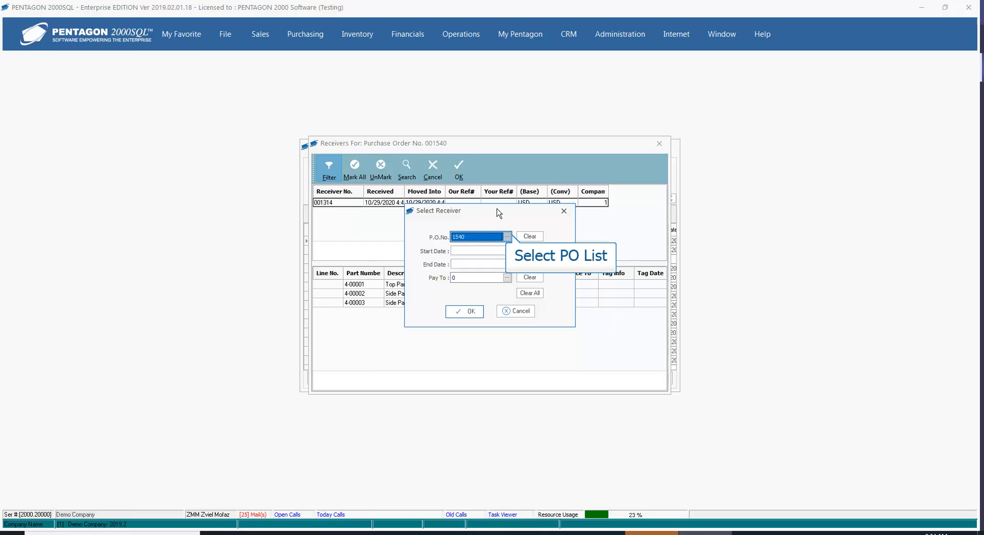
pyautogui.click(507, 237)
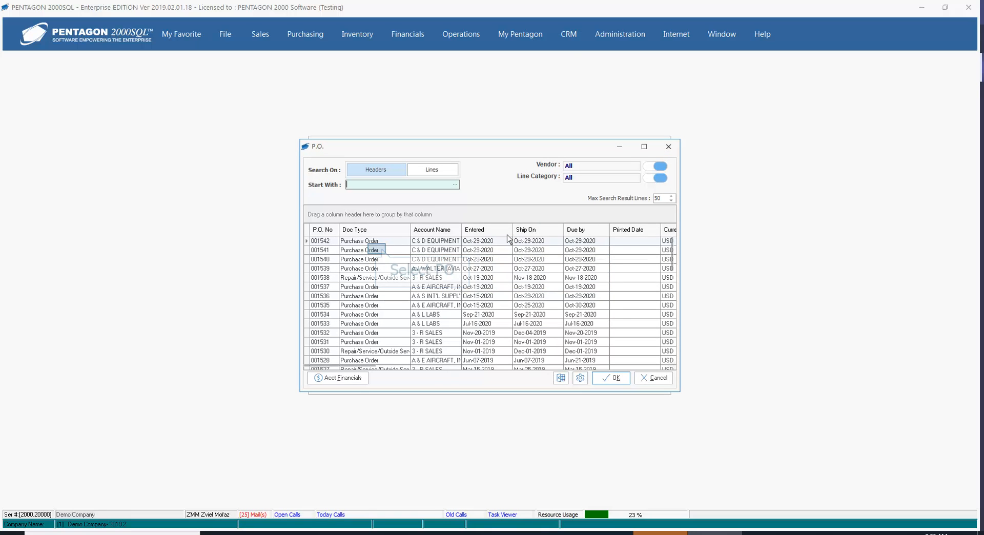
pyautogui.click(378, 252)
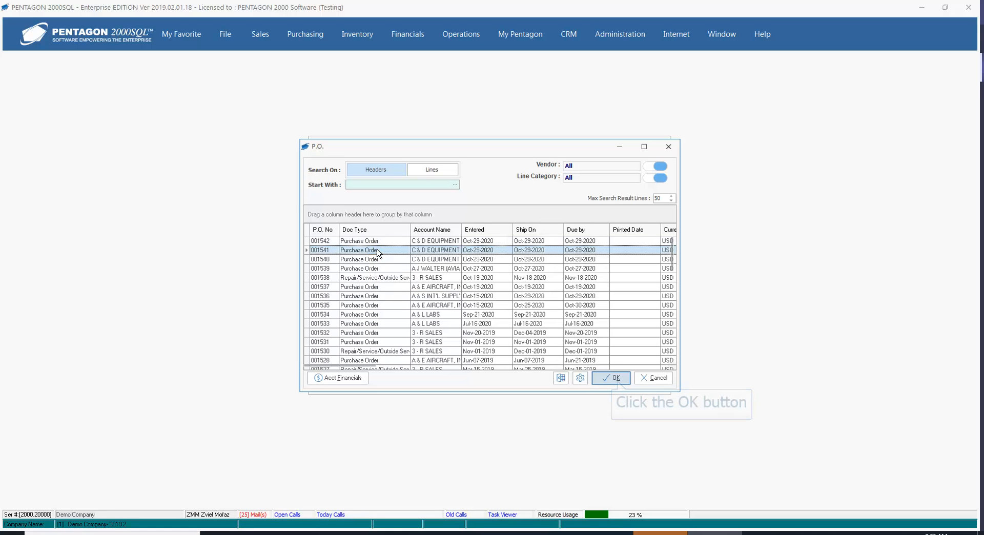
pyautogui.click(614, 378)
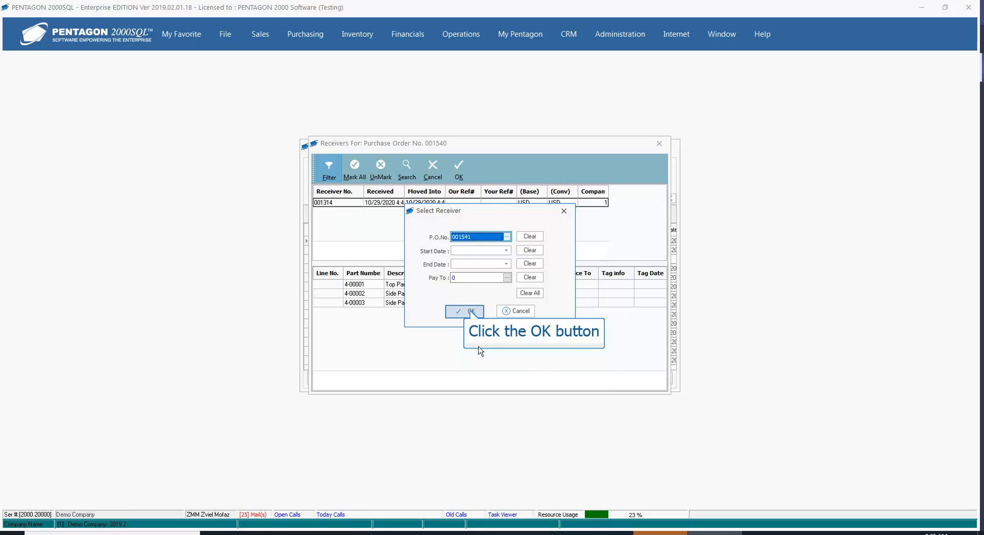
pyautogui.click(466, 312)
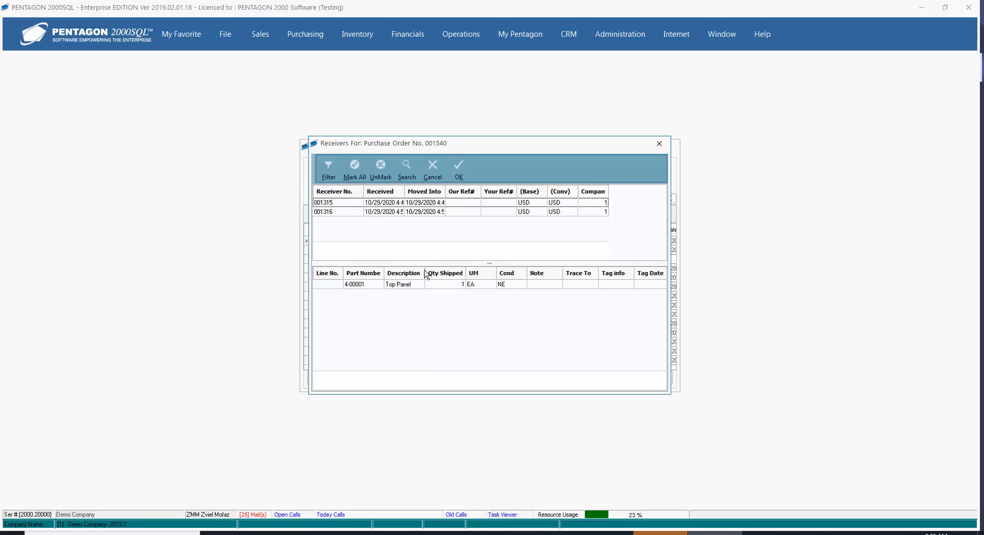
# Step: Create invoice 000336 from receivers 001315 and 001316
pyautogui.keyDown('ctrl'); pyautogui.click(418, 205); pyautogui.keyUp('ctrl')
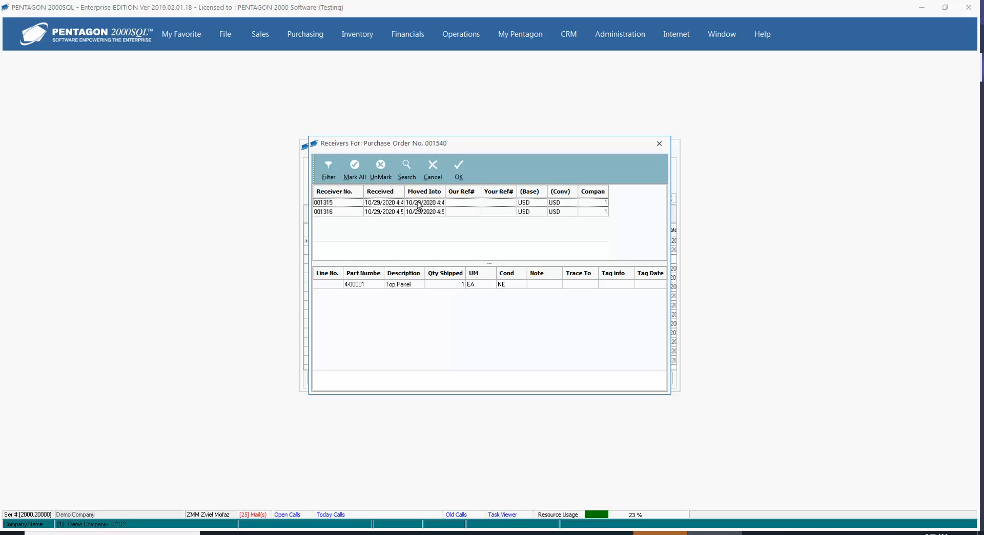
pyautogui.keyDown('ctrl'); pyautogui.click(417, 203); pyautogui.keyUp('ctrl')
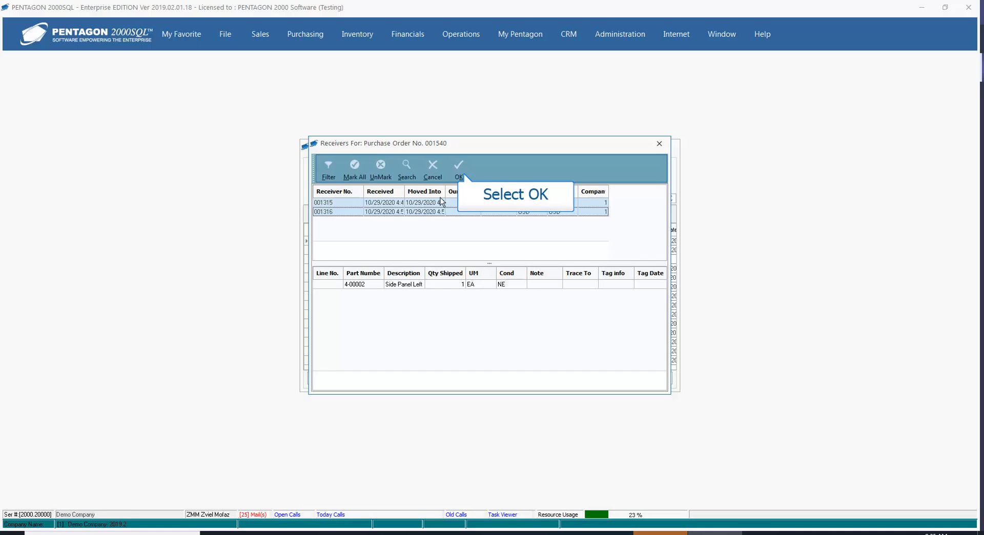
pyautogui.click(460, 176)
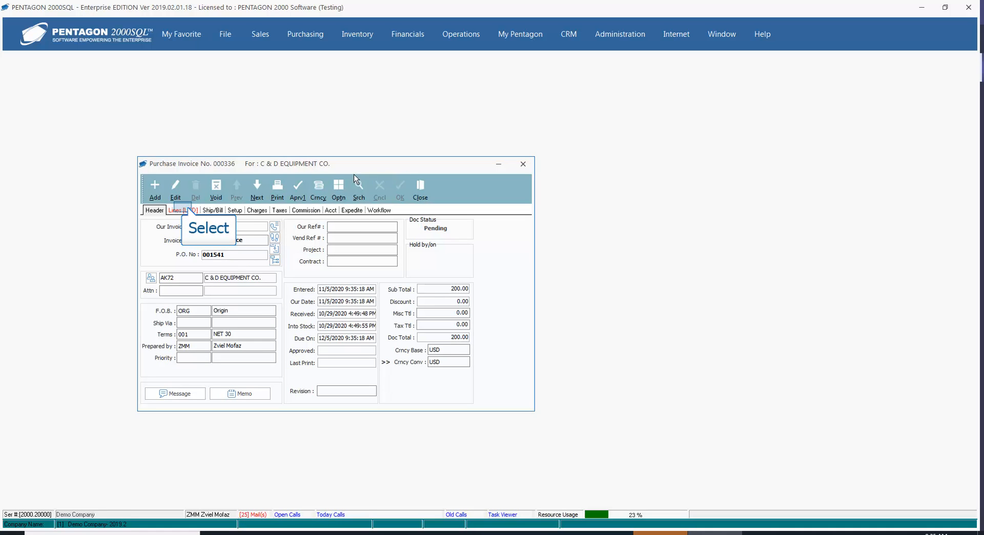
# Step: Check that invoice 000336's two lines came from receivers 001315 and 001316, then start editing it
pyautogui.click(185, 211)
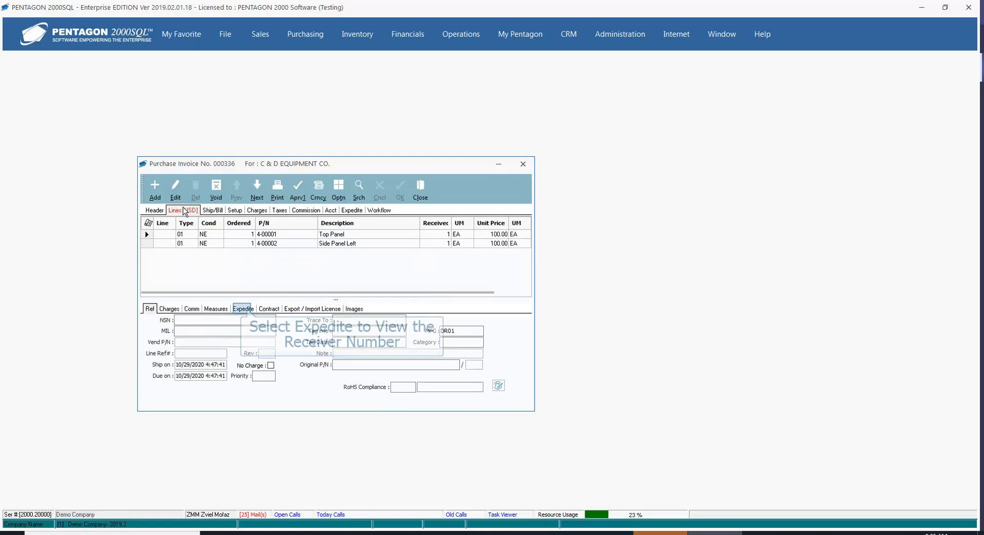
pyautogui.click(243, 310)
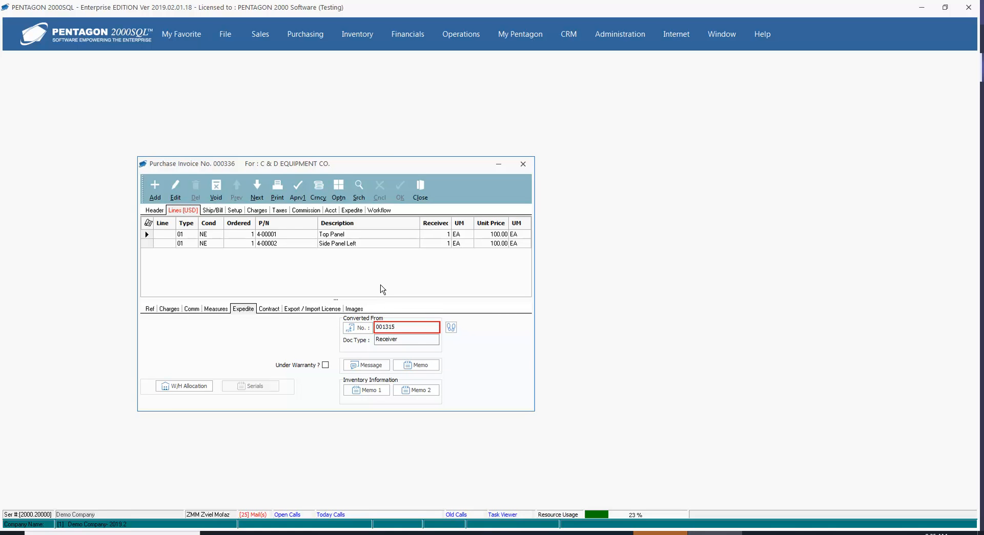
pyautogui.click(380, 245)
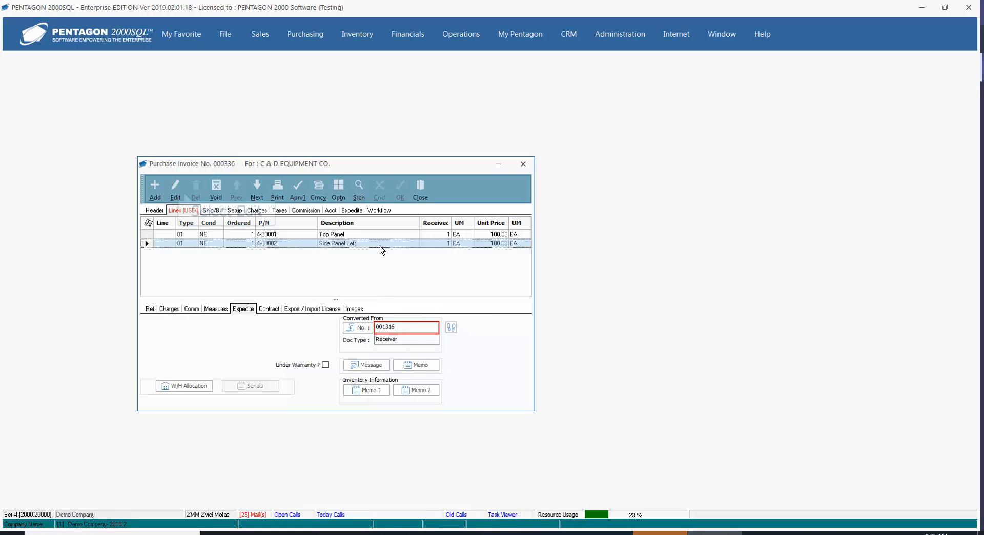
pyautogui.click(179, 194)
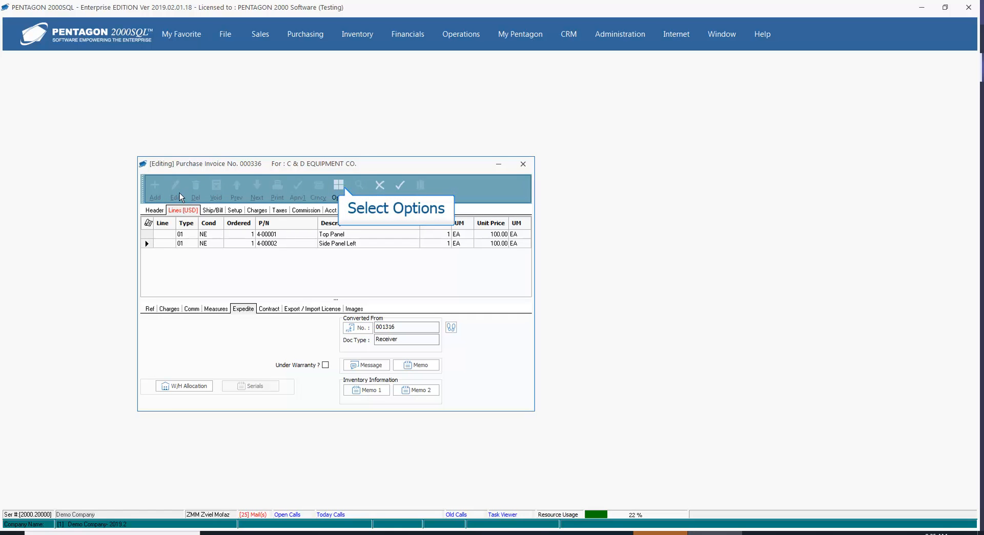
# Step: Use Add Receivers From Vendor and filter the receivers to PO 001542
pyautogui.click(340, 188)
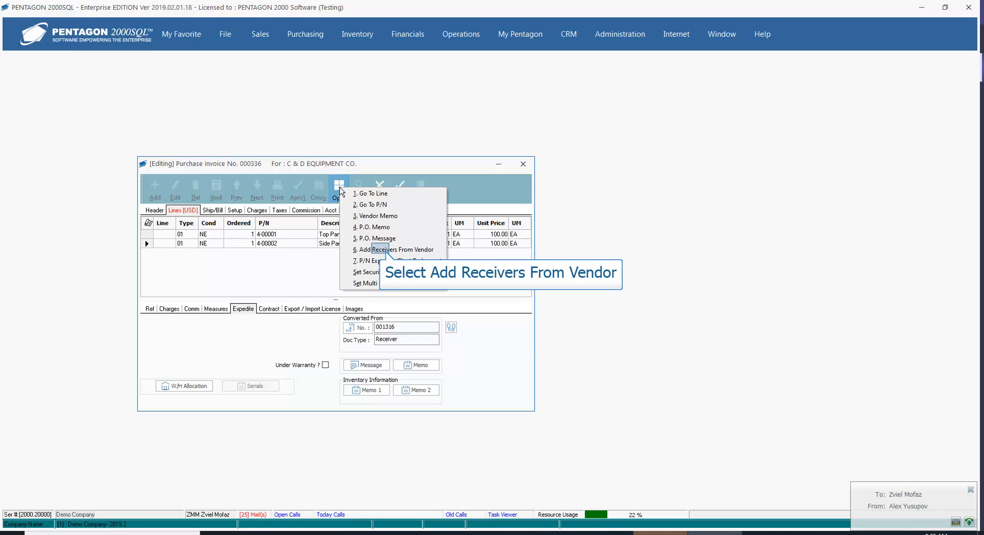
pyautogui.click(381, 250)
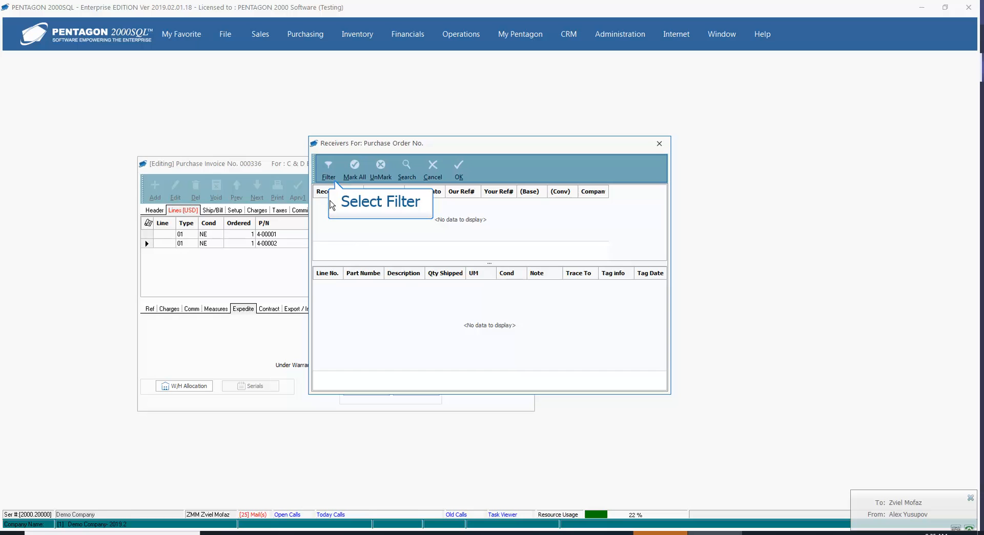
pyautogui.click(329, 175)
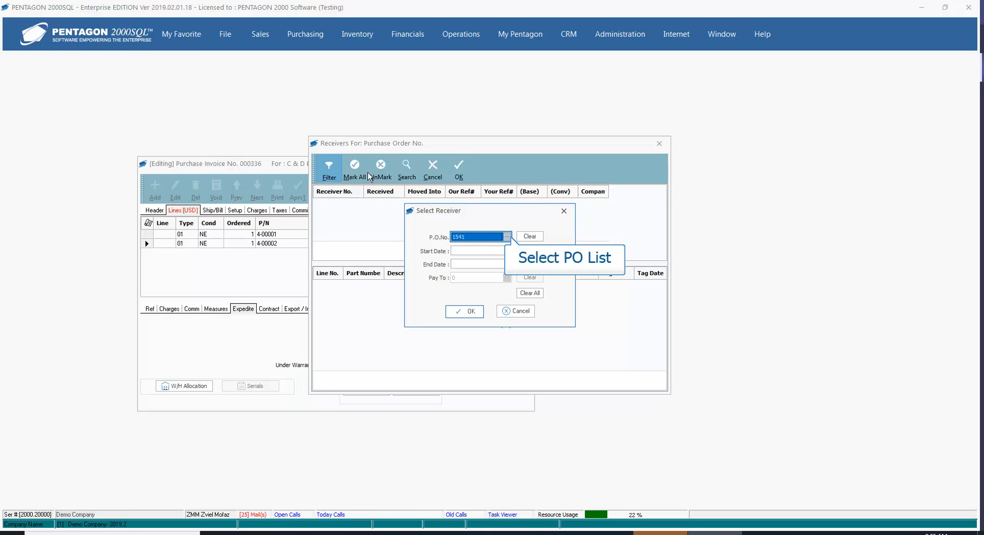
pyautogui.click(507, 237)
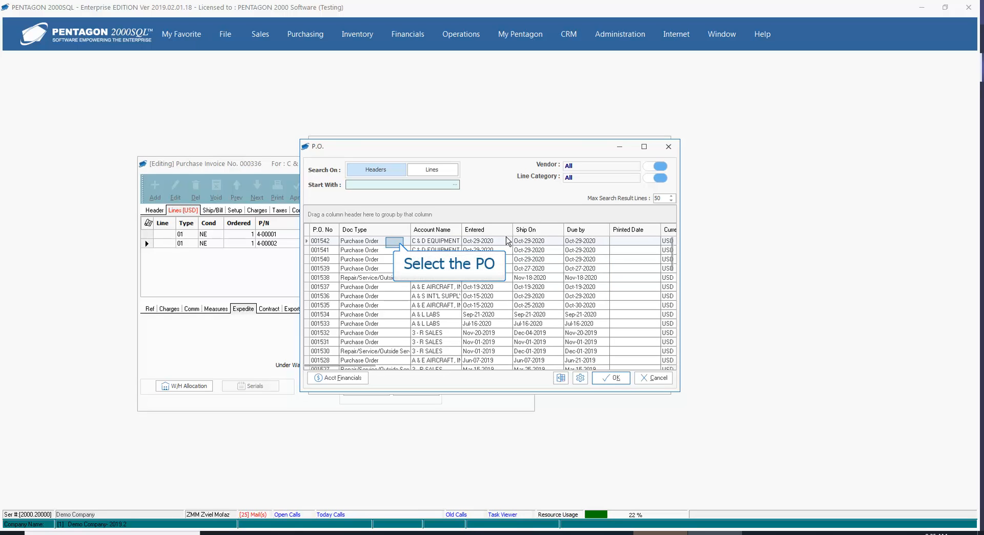
pyautogui.click(395, 243)
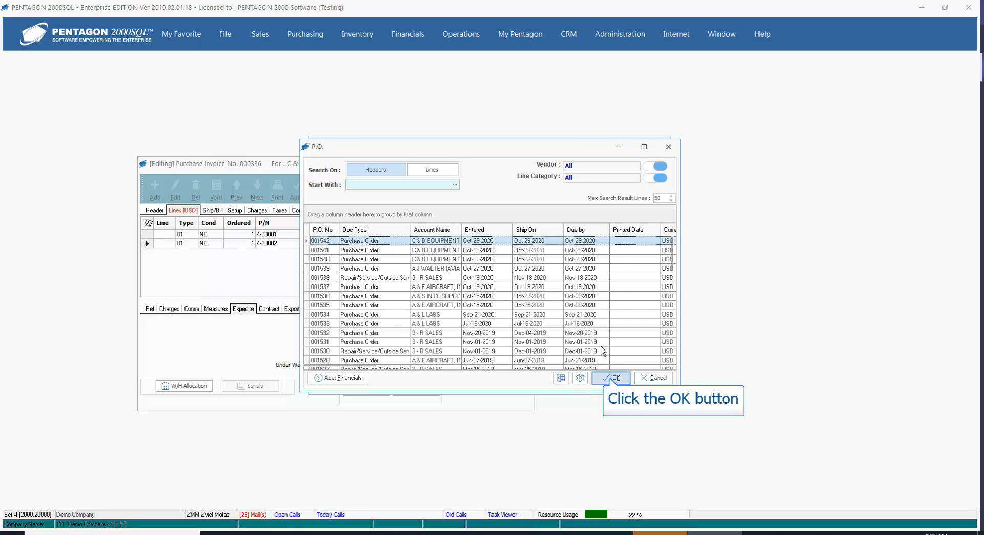
pyautogui.click(610, 378)
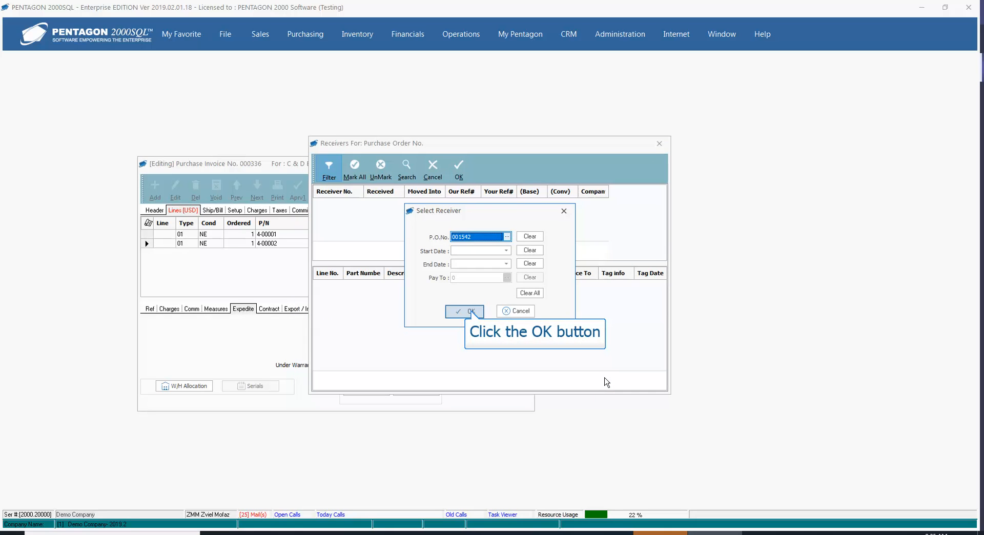
pyautogui.click(467, 312)
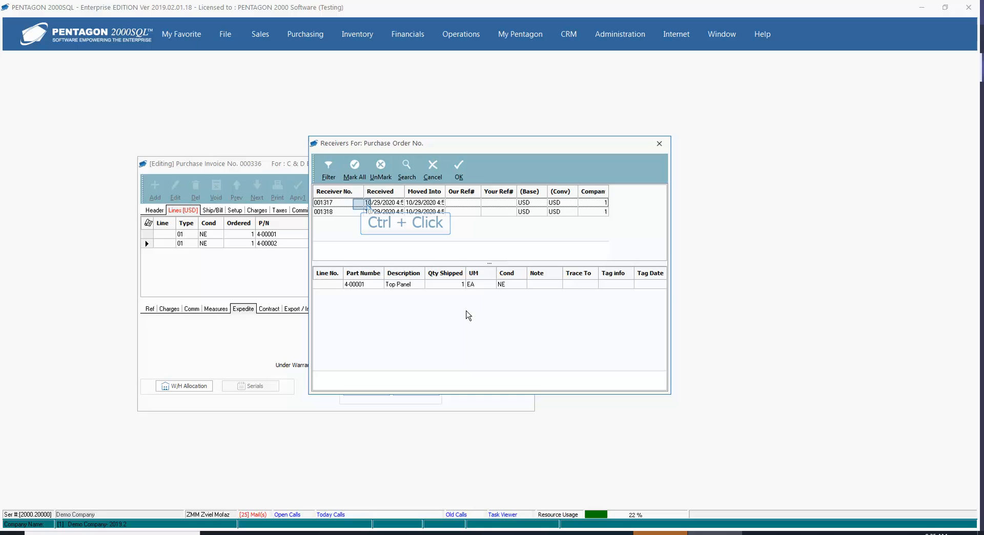
# Step: Add receivers 001317 and 001318 to invoice 000336
pyautogui.keyDown('ctrl'); pyautogui.click(363, 204); pyautogui.keyUp('ctrl')
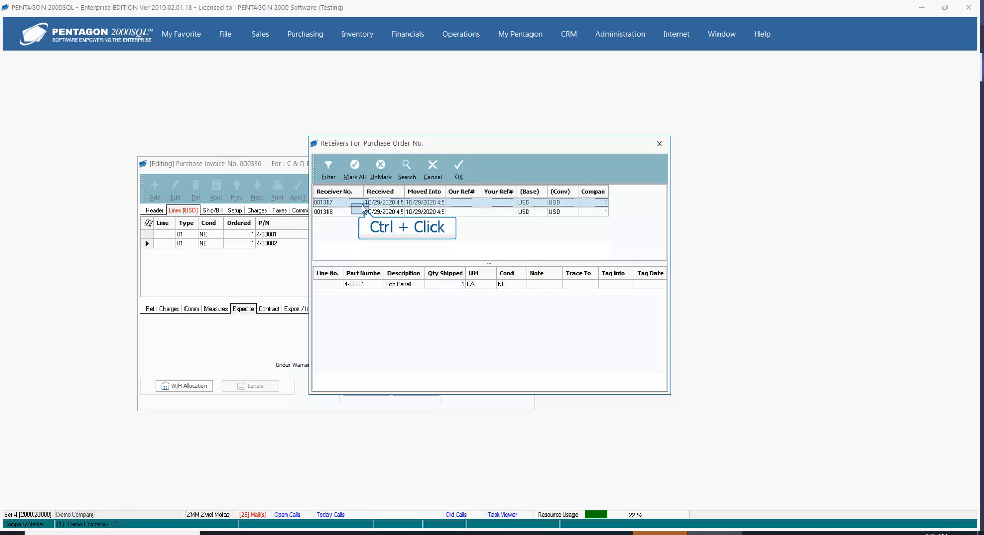
pyautogui.keyDown('ctrl'); pyautogui.click(362, 211); pyautogui.keyUp('ctrl')
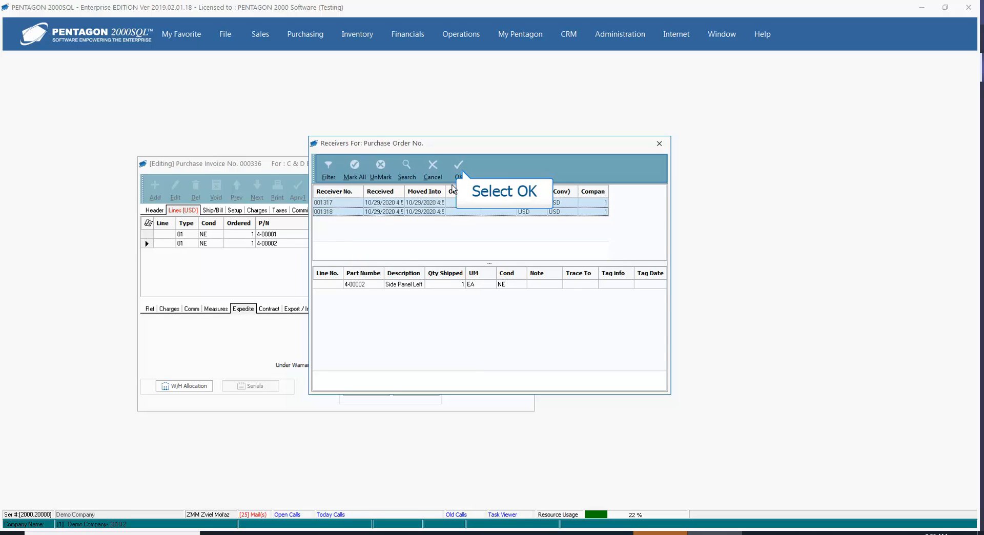
pyautogui.click(458, 171)
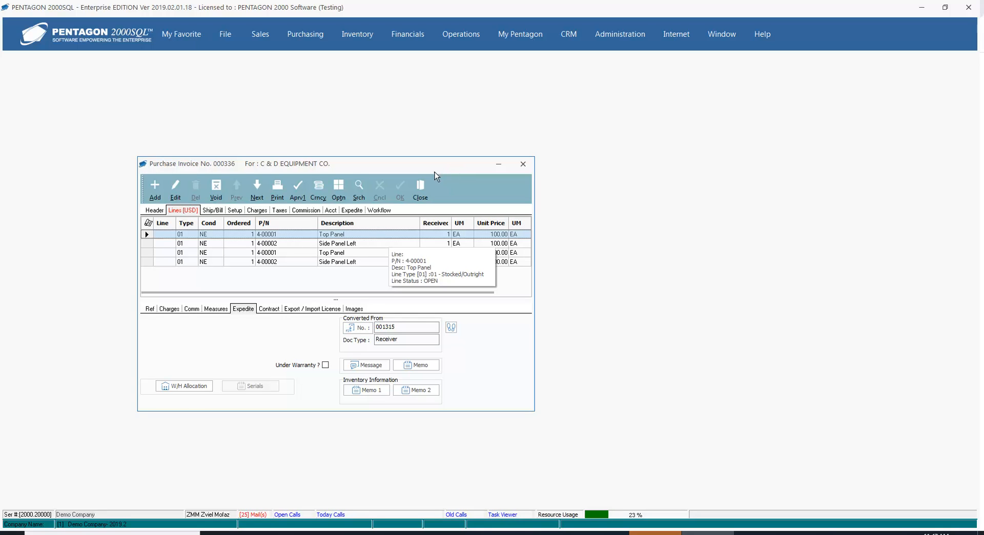
# Step: Verify lines 2–4 trace to receivers 001316–001318 and save invoice 000336
pyautogui.click(379, 245)
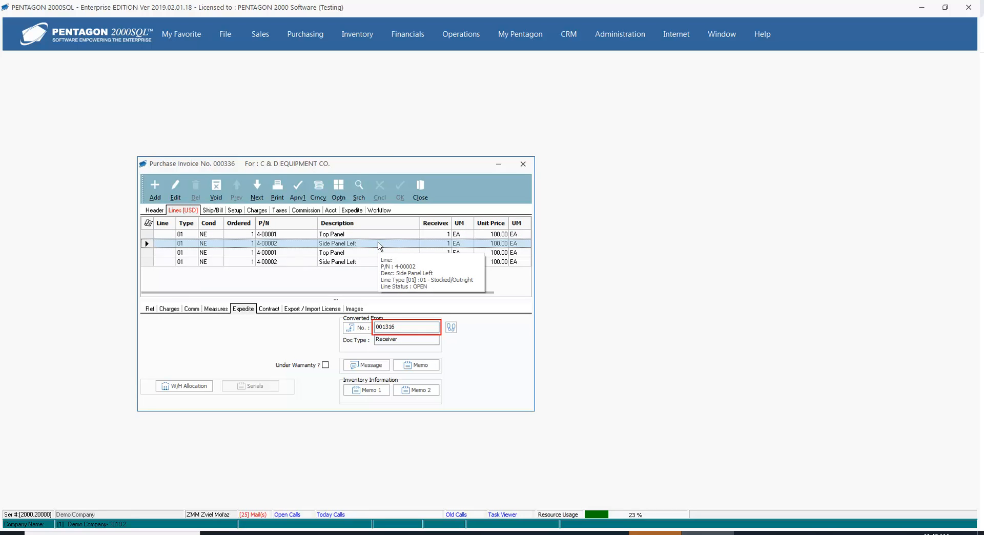
pyautogui.click(379, 254)
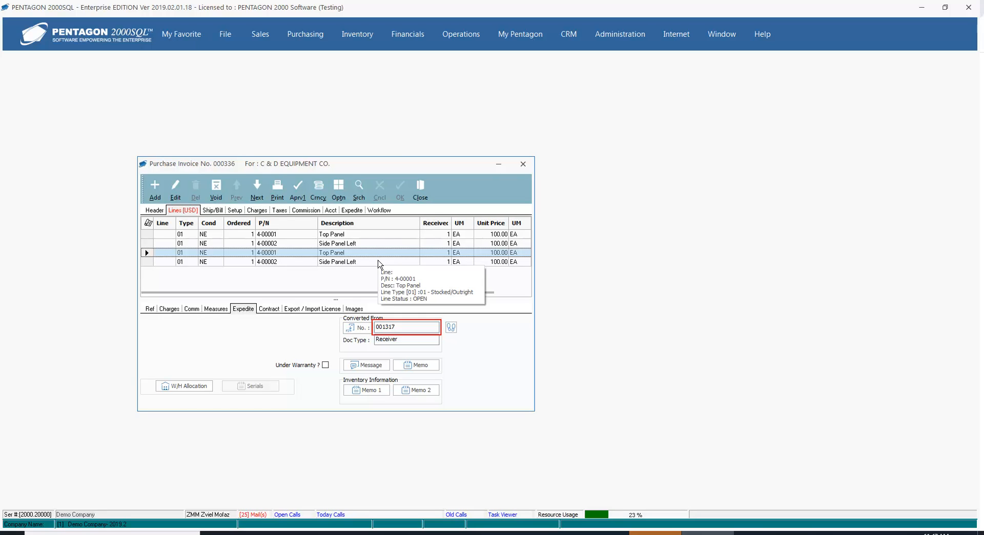
pyautogui.click(380, 264)
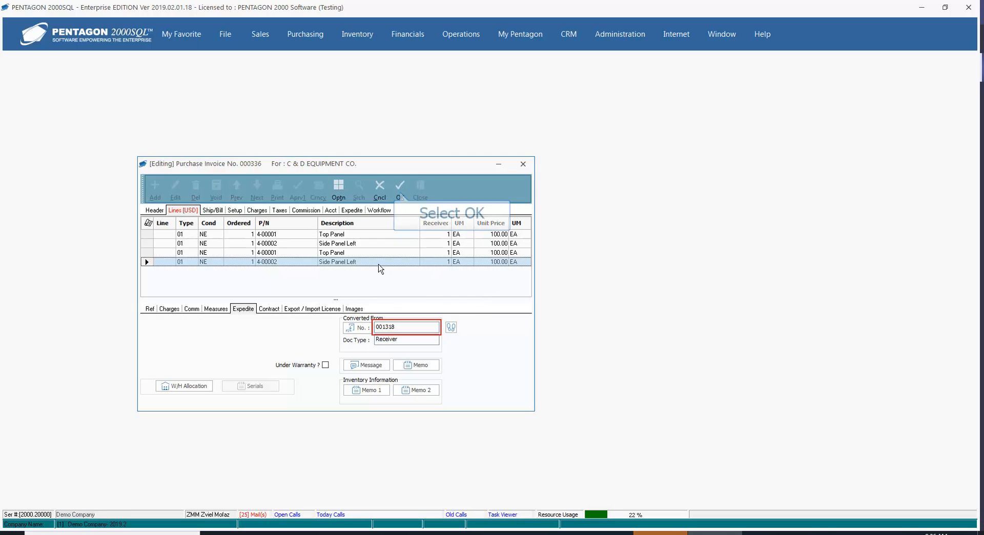
pyautogui.click(397, 194)
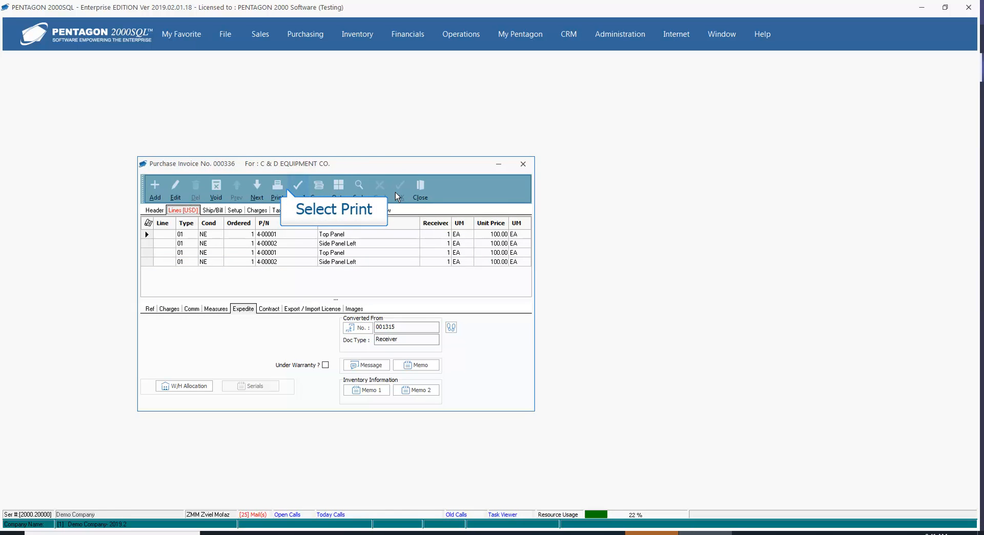
# Step: Preview invoice 000336's printout showing POs 001541 and 001542 and a $400.00 subtotal, then close it
pyautogui.click(281, 189)
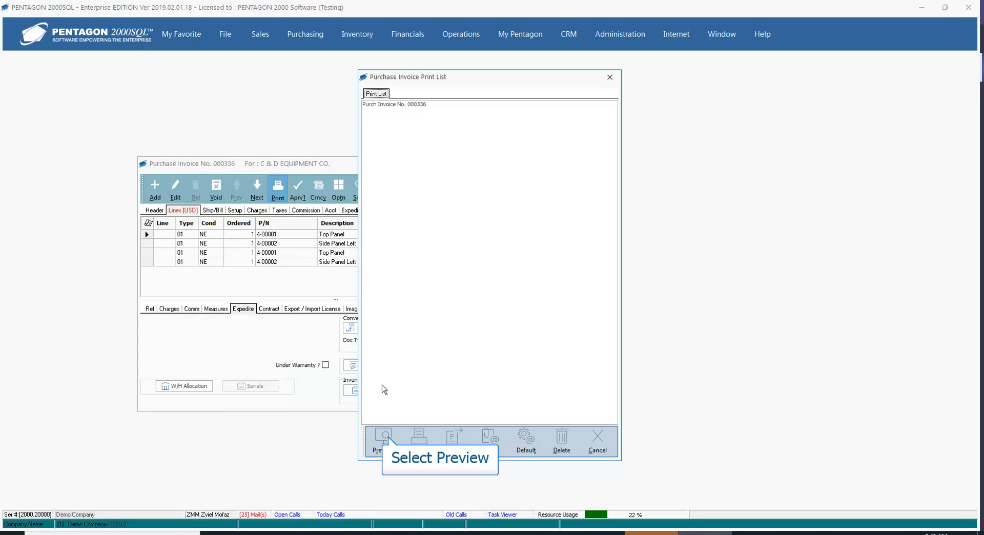
pyautogui.click(384, 440)
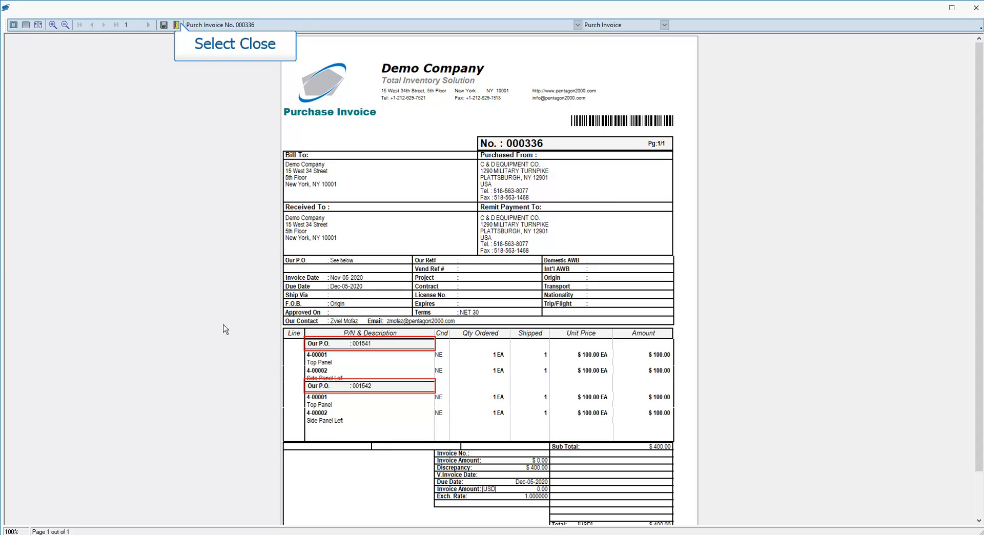
pyautogui.click(177, 24)
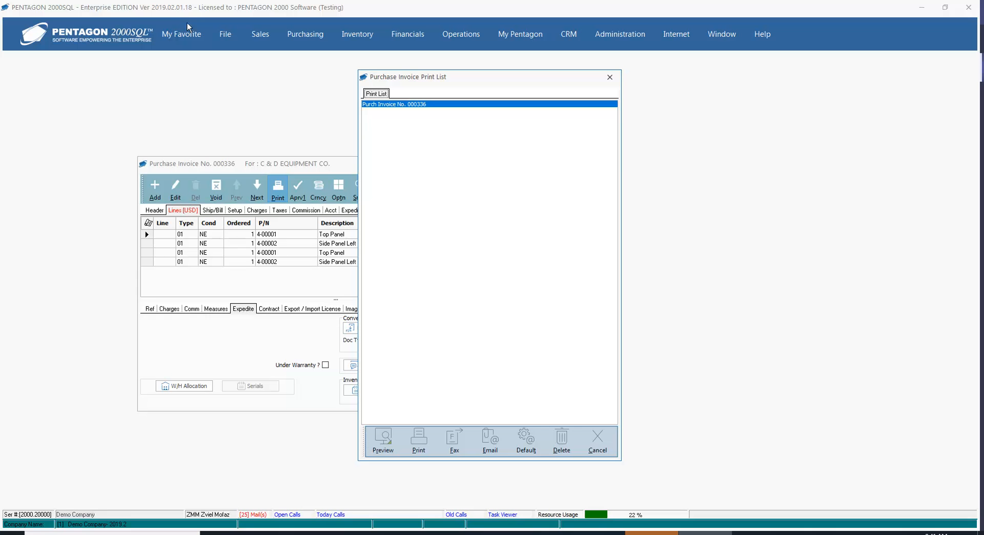